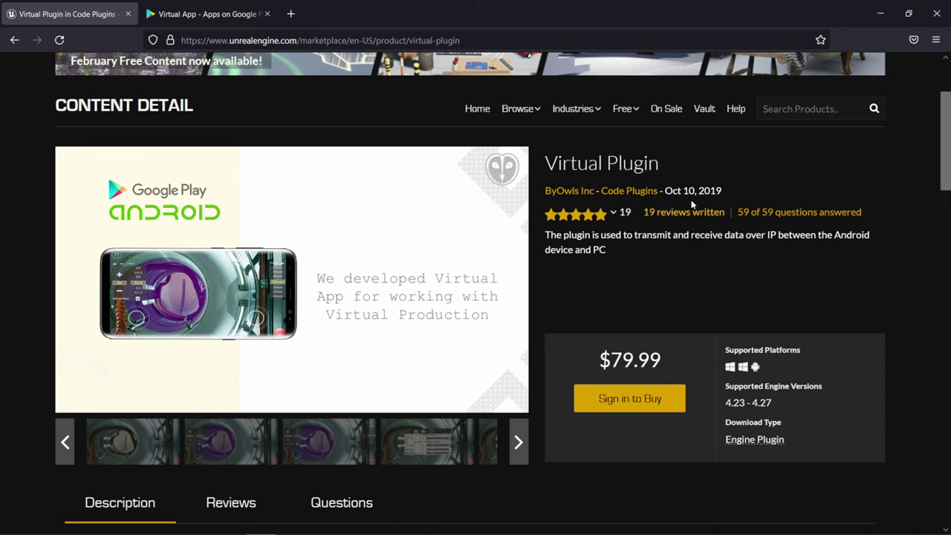
# Scroll through the Virtual Plugin description, then switch to the Virtual App page on Google Play.
pyautogui.scroll(1, 702, 171)
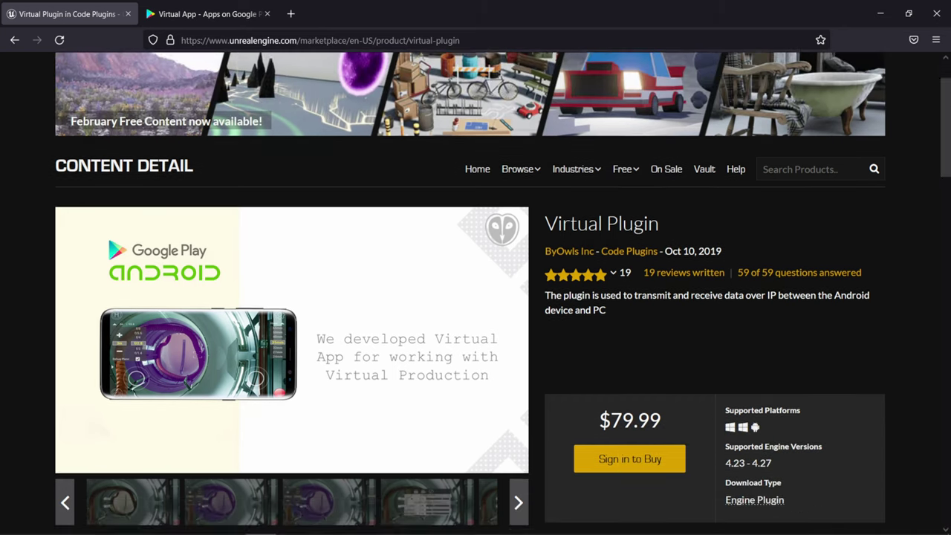
pyautogui.scroll(-3, 702, 172)
pyautogui.scroll(-2, 503, 292)
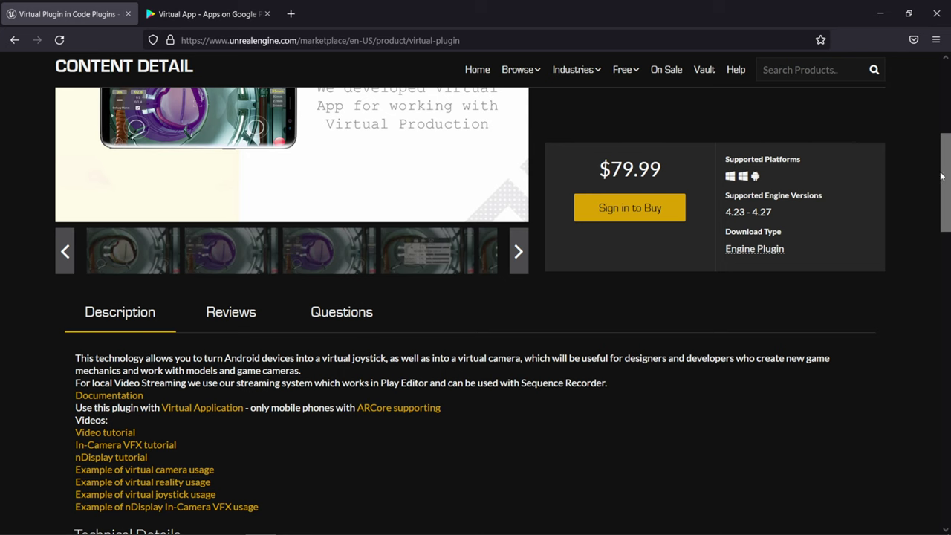
pyautogui.scroll(1, 943, 171)
pyautogui.scroll(5, 943, 171)
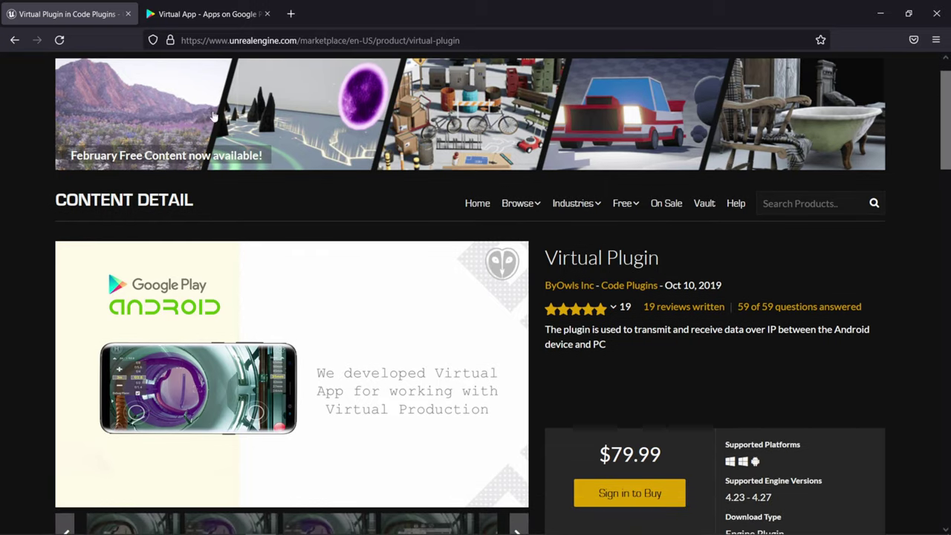
pyautogui.click(195, 21)
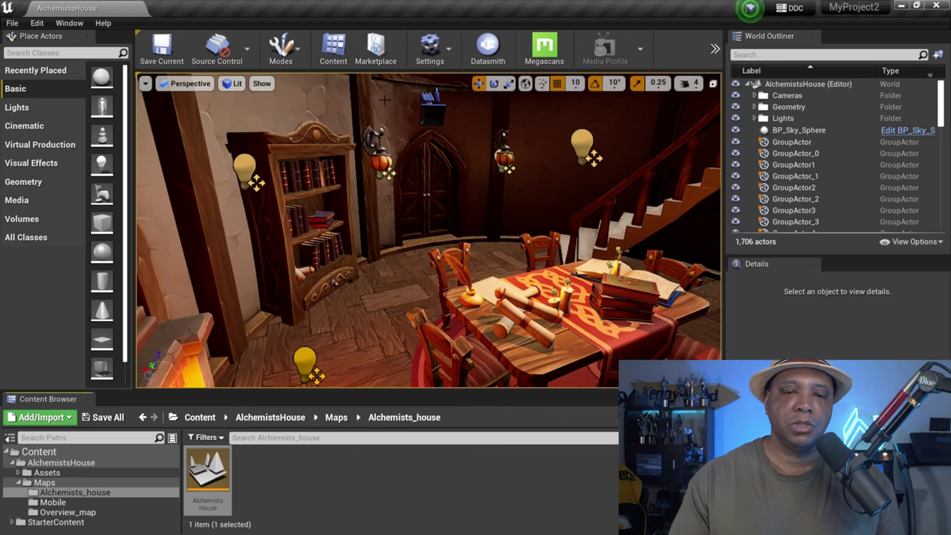
pyautogui.click(431, 51)
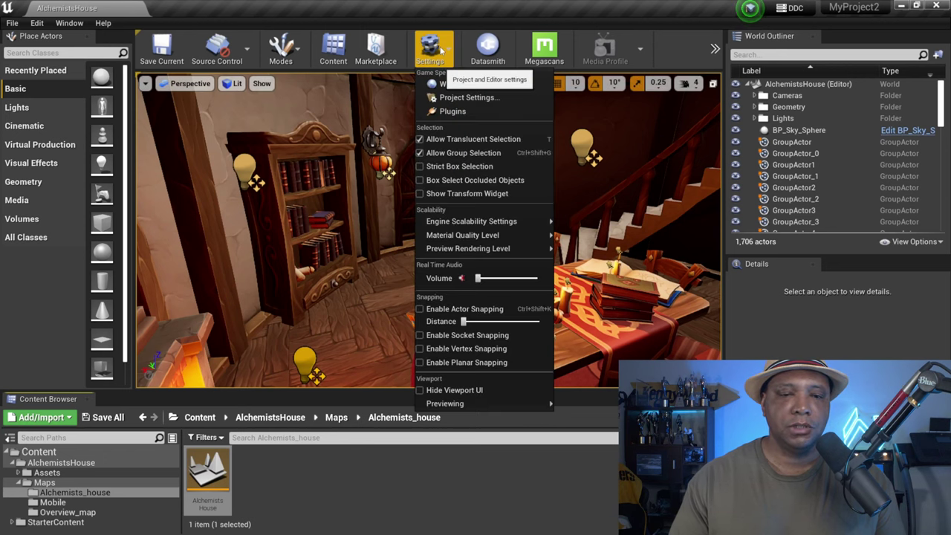
pyautogui.click(453, 111)
pyautogui.doubleClick(740, 141)
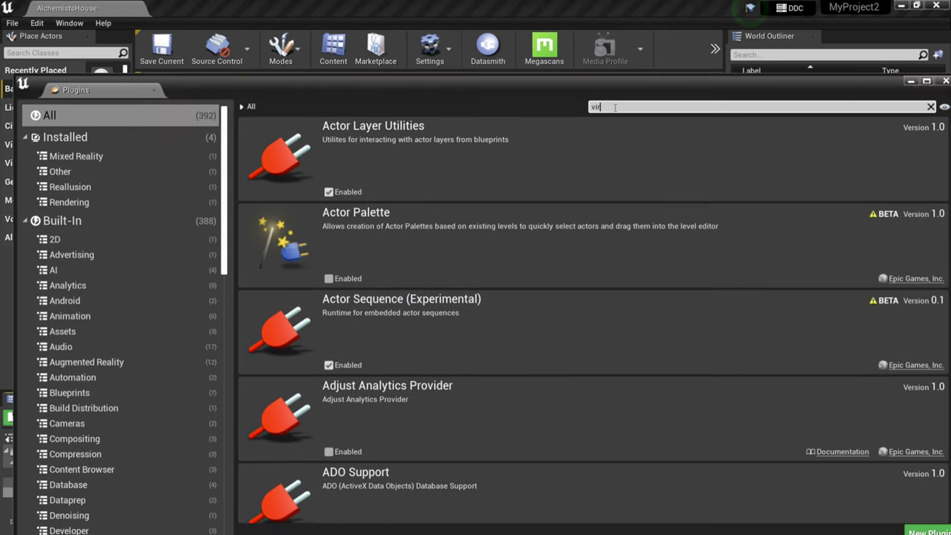
pyautogui.scroll(-3, 480, 279)
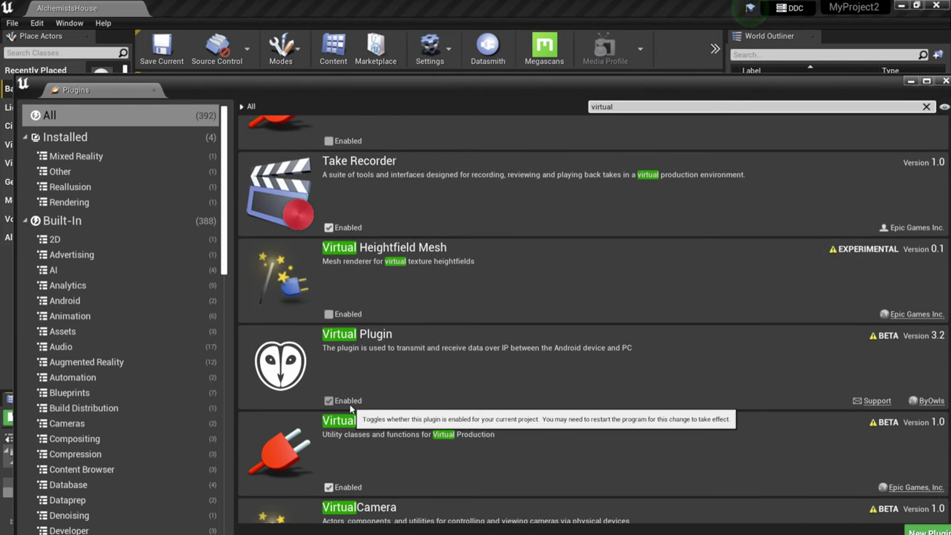
pyautogui.scroll(-1, 351, 407)
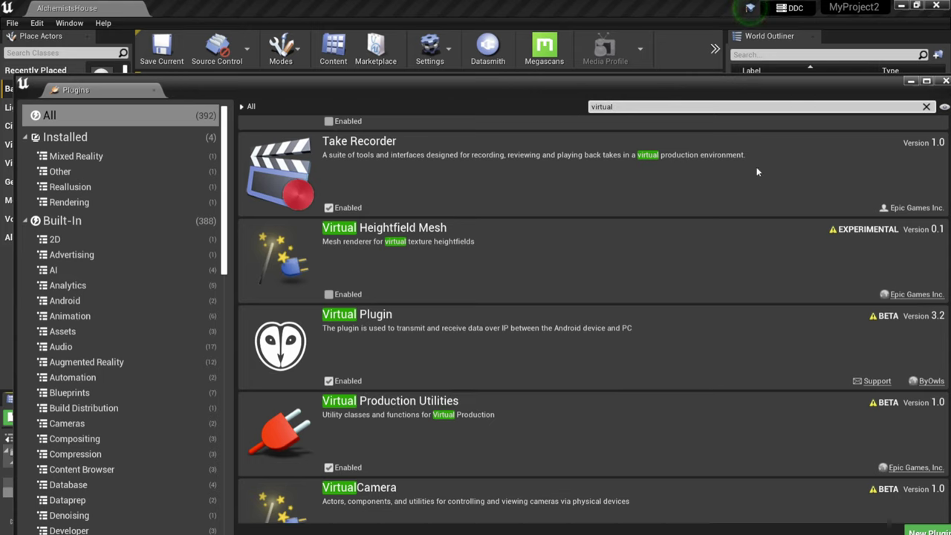
pyautogui.click(946, 80)
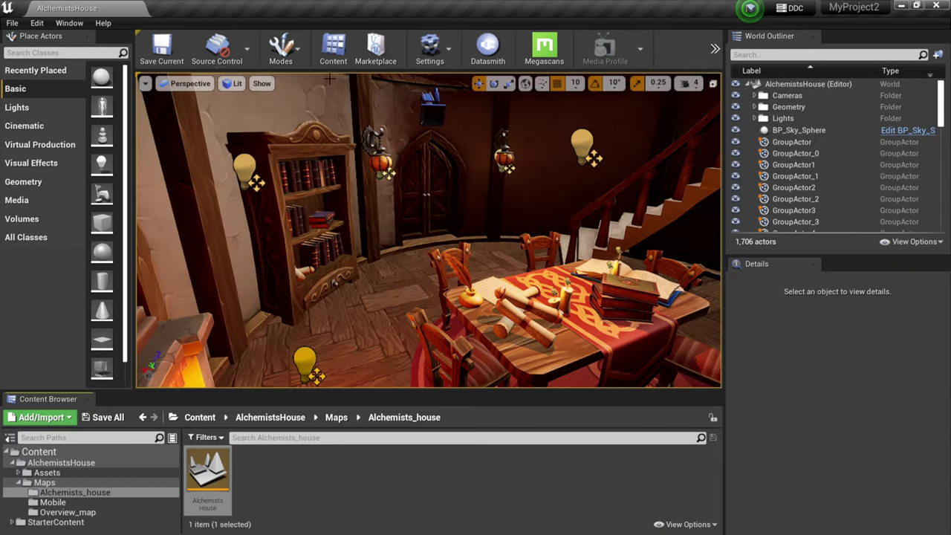
pyautogui.click(39, 23)
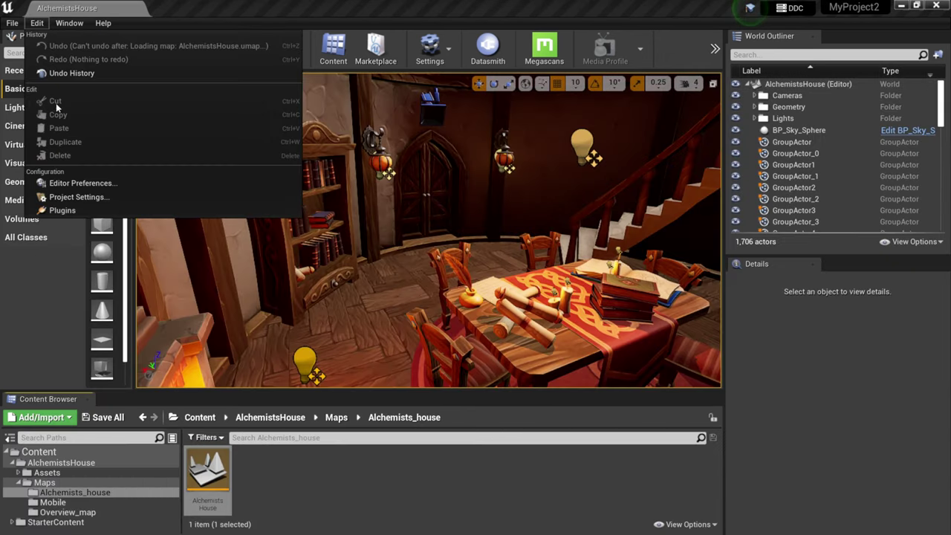
pyautogui.click(72, 200)
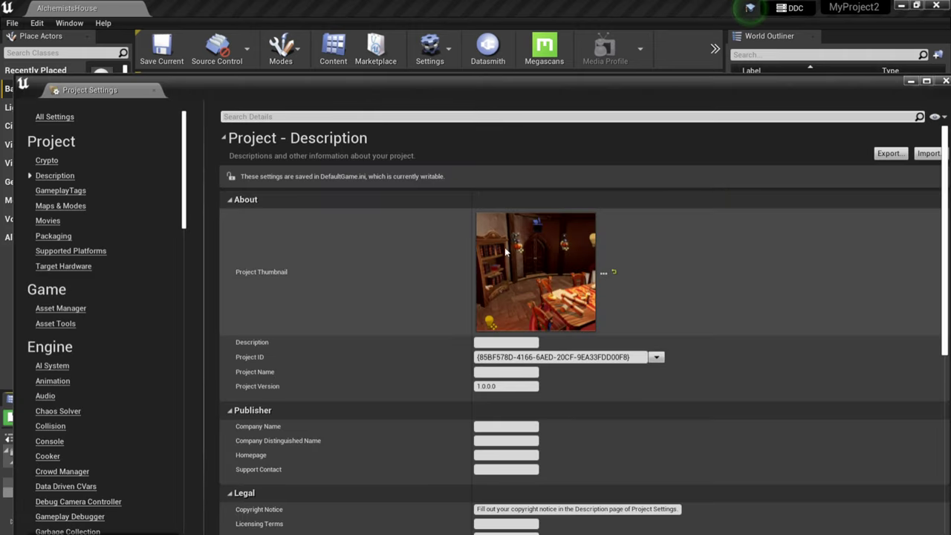
pyautogui.doubleClick(477, 83)
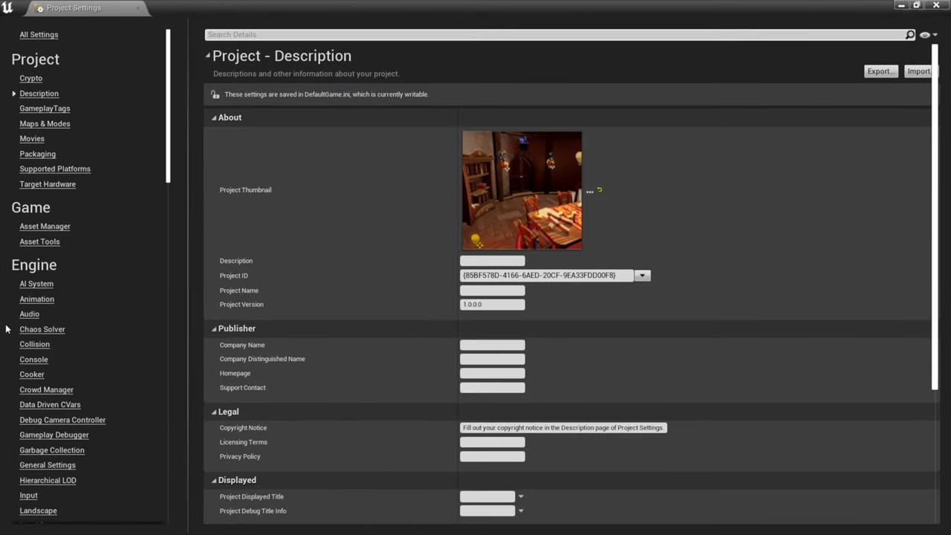
pyautogui.moveTo(171, 72); pyautogui.dragTo(171, 104)
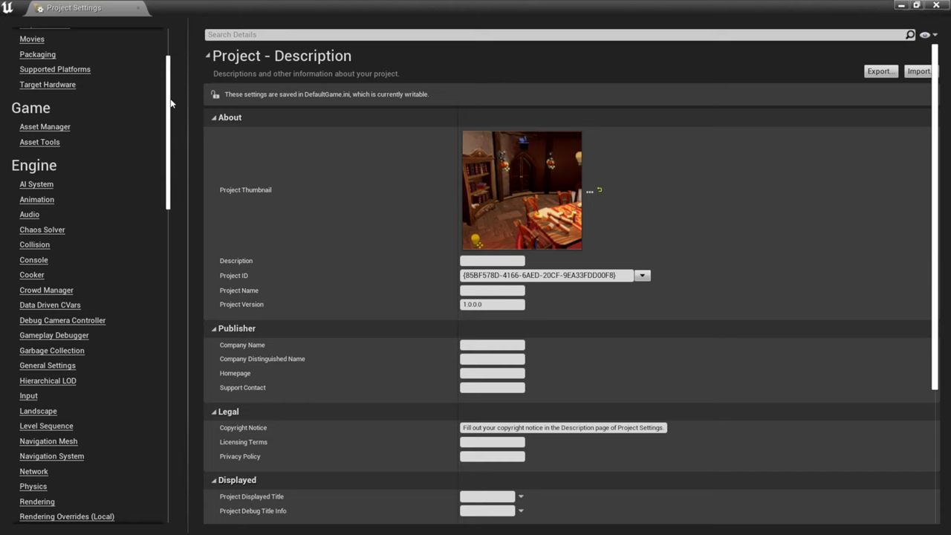
pyautogui.click(28, 399)
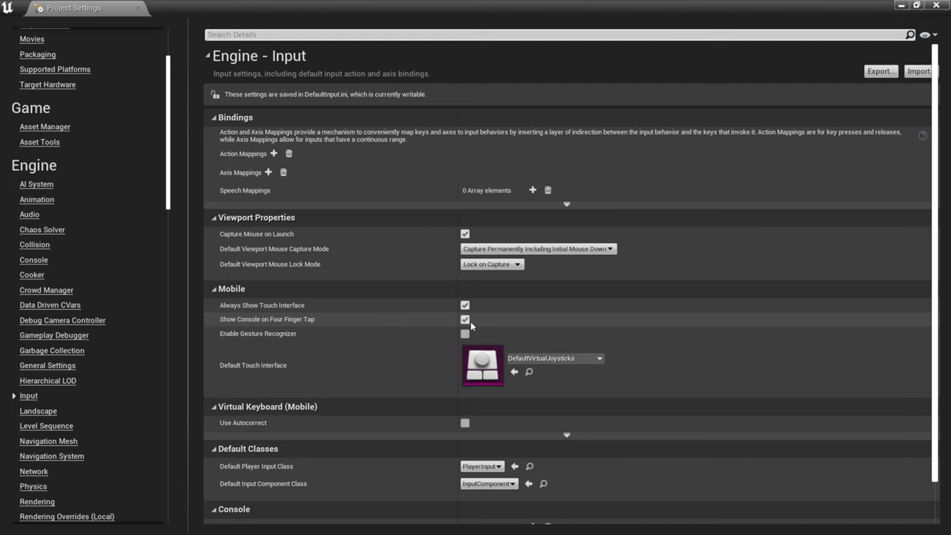
# Close Project Settings and resize the viewport splitters to enlarge the level view and Content Browser.
pyautogui.click(937, 5)
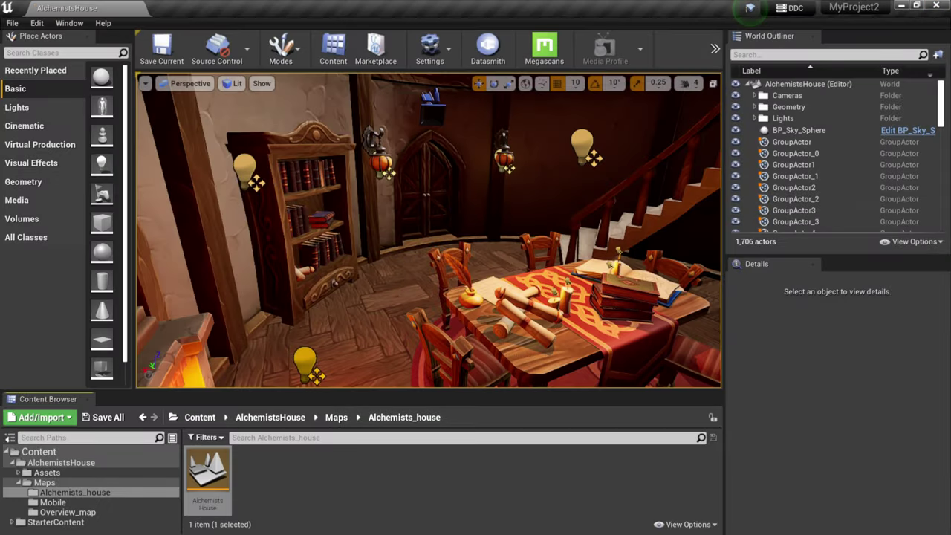
pyautogui.moveTo(723, 211); pyautogui.dragTo(800, 211)
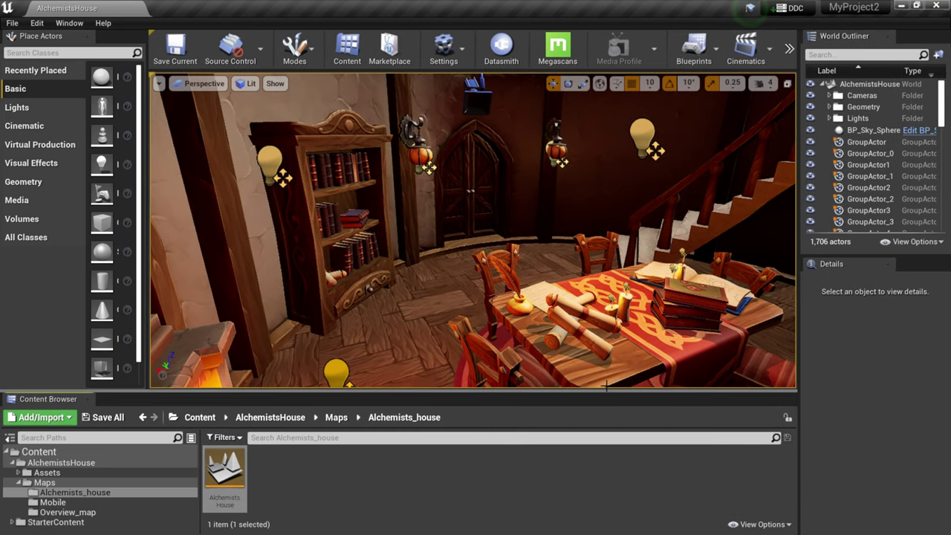
pyautogui.moveTo(606, 392); pyautogui.dragTo(605, 349)
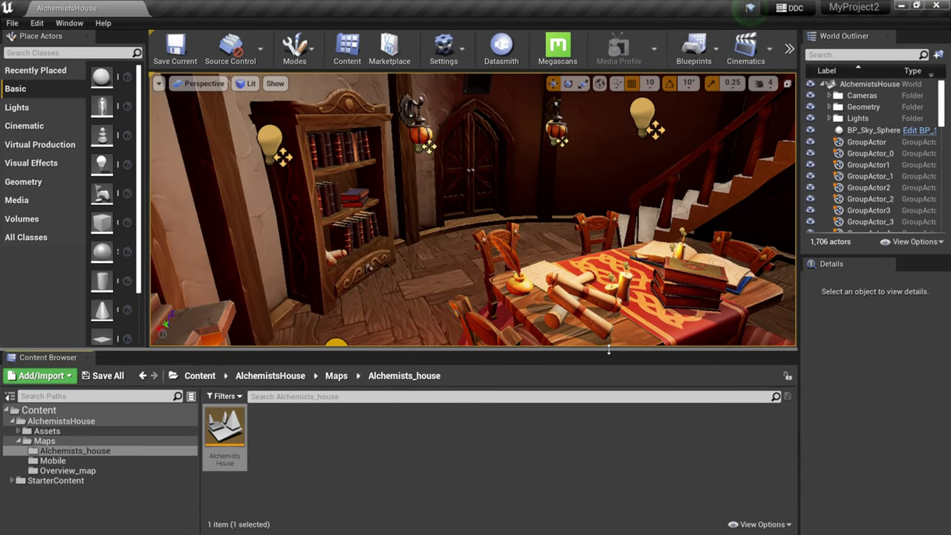
# Turn on Show Engine Content and Show Plugin Content, then return to the Content root.
pyautogui.click(758, 525)
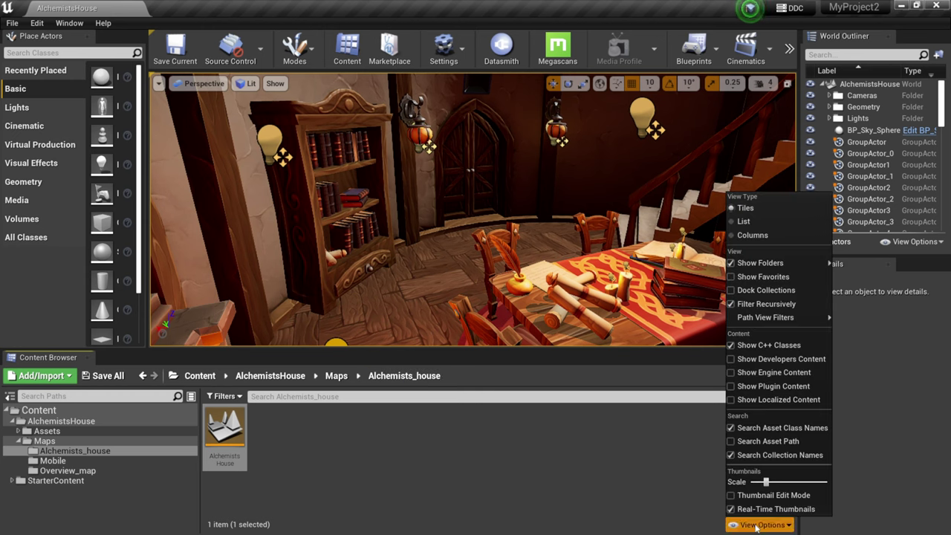
pyautogui.click(750, 372)
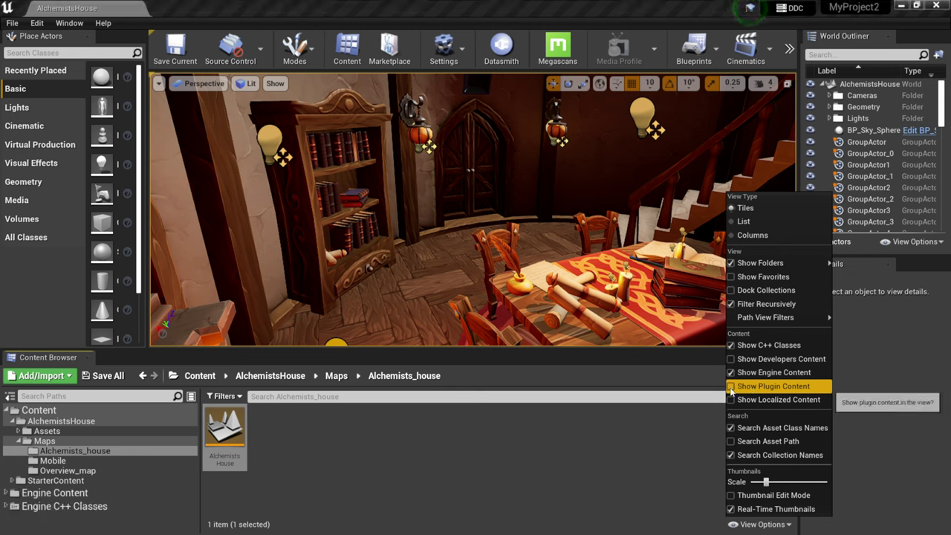
pyautogui.click(736, 386)
pyautogui.click(387, 468)
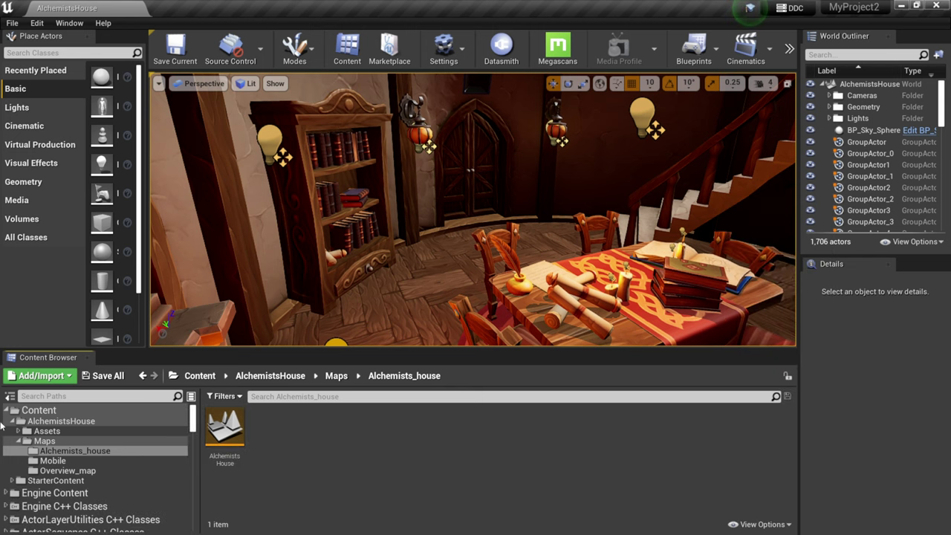
pyautogui.click(10, 413)
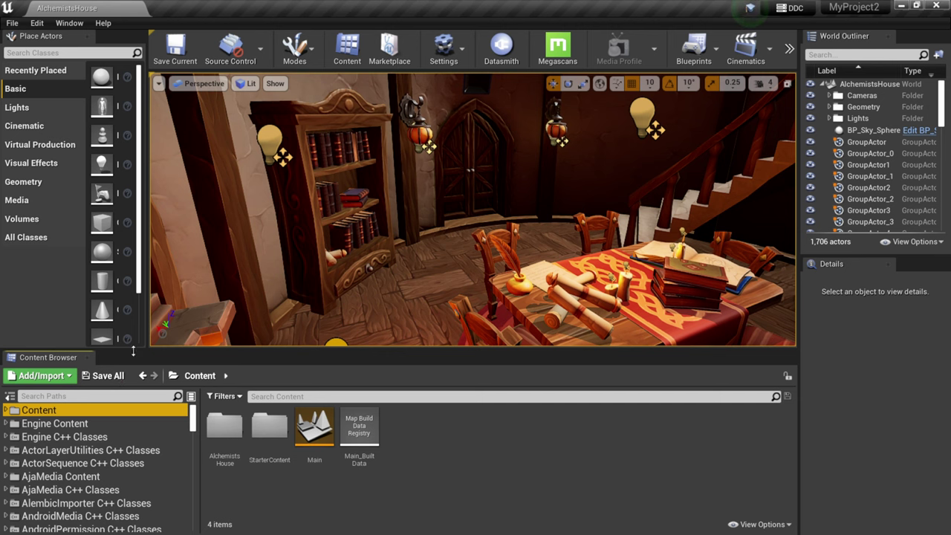
# Drag the MyActor blueprint from Camera Content into the level beside the bookshelf.
pyautogui.moveTo(133, 351); pyautogui.dragTo(133, 303)
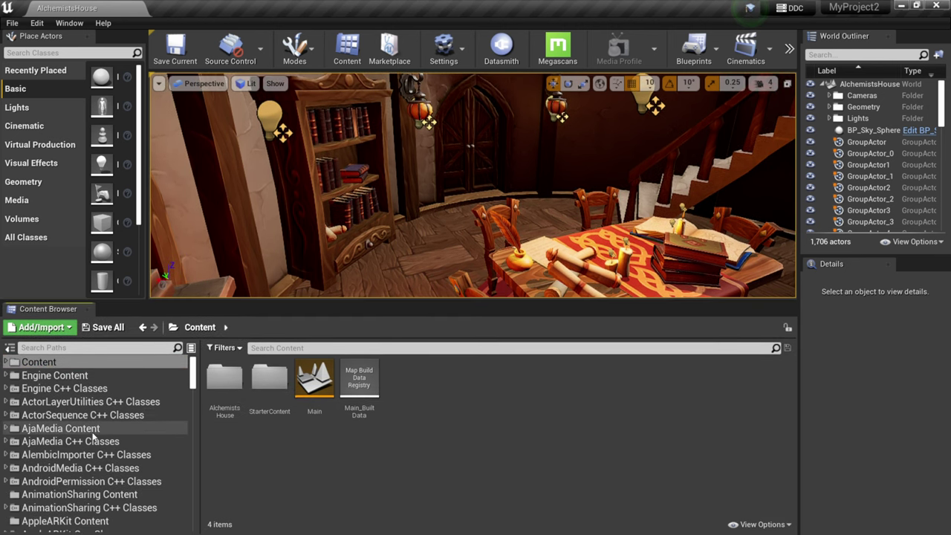
pyautogui.moveTo(196, 375); pyautogui.dragTo(199, 401)
pyautogui.click(69, 445)
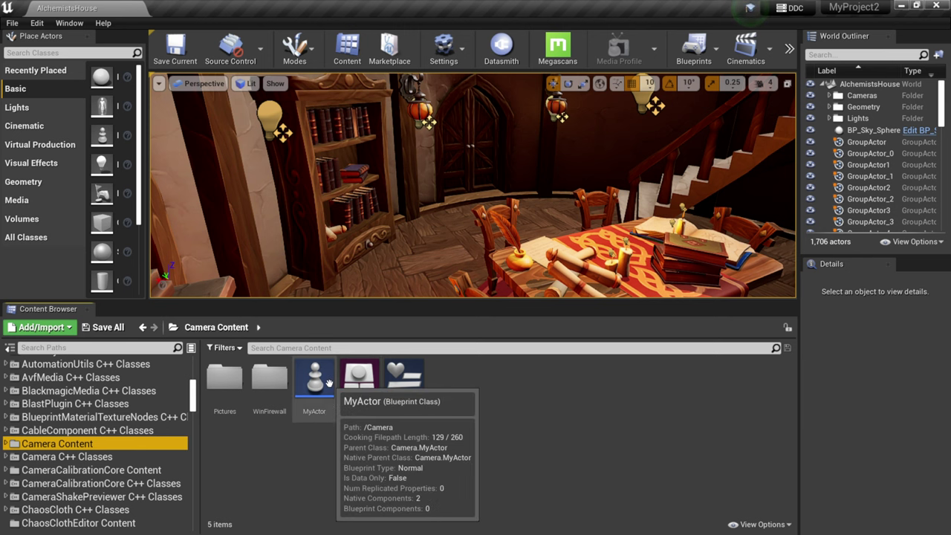
pyautogui.click(317, 400)
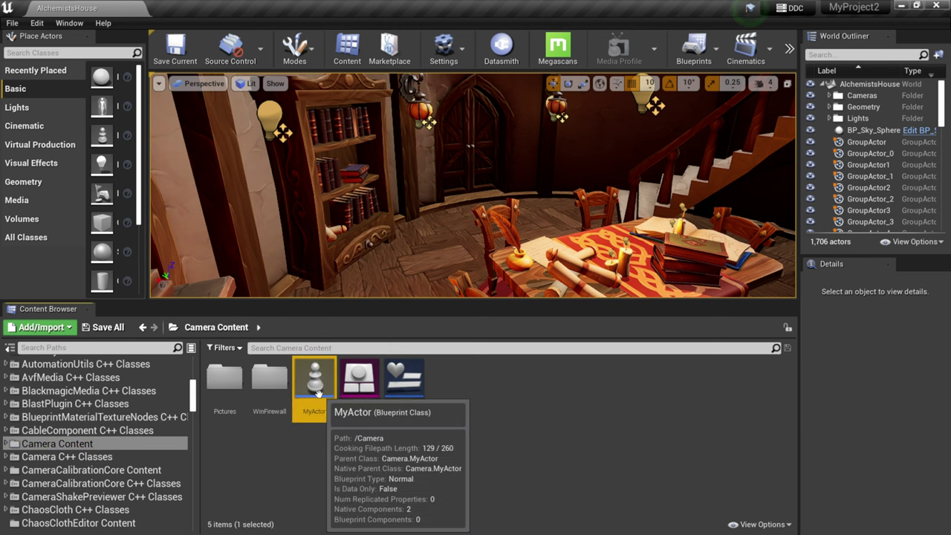
pyautogui.moveTo(317, 400); pyautogui.dragTo(446, 221)
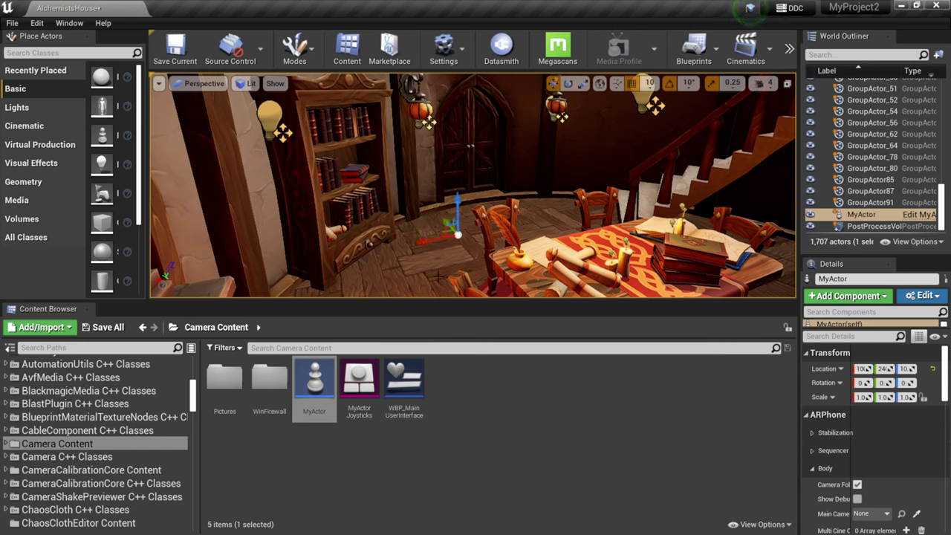
pyautogui.click(446, 341)
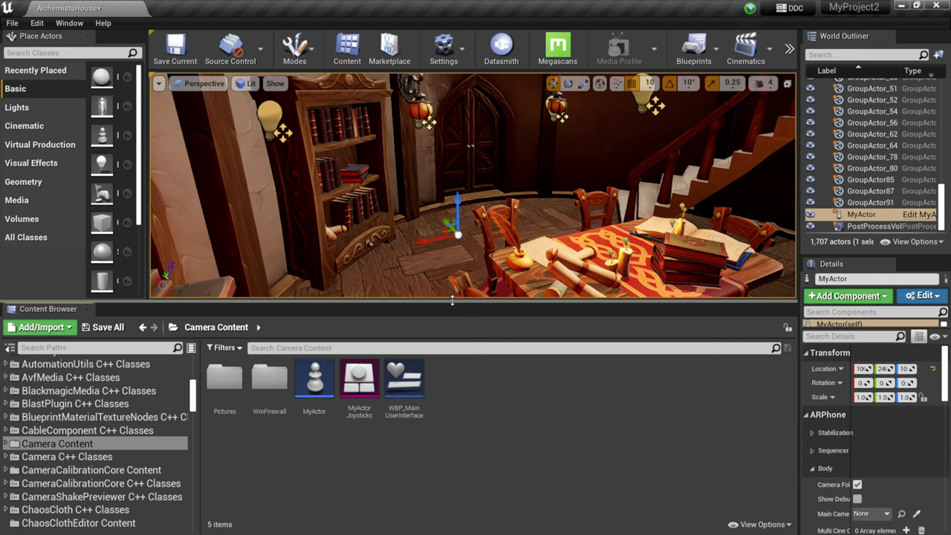
pyautogui.moveTo(452, 300); pyautogui.dragTo(452, 397)
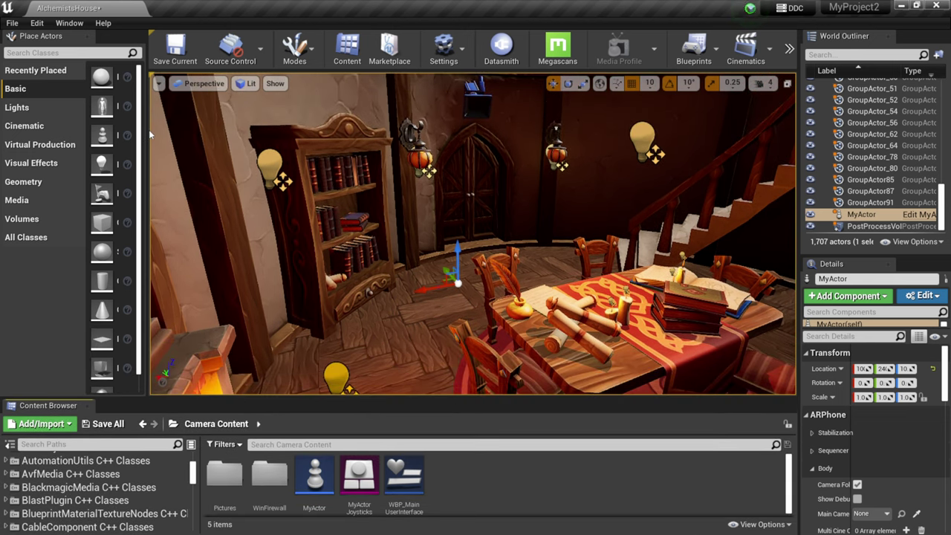
# Place a Cine Camera Actor from the 'cine' search and rotate its yaw to face the table.
pyautogui.moveTo(149, 133); pyautogui.dragTo(192, 134)
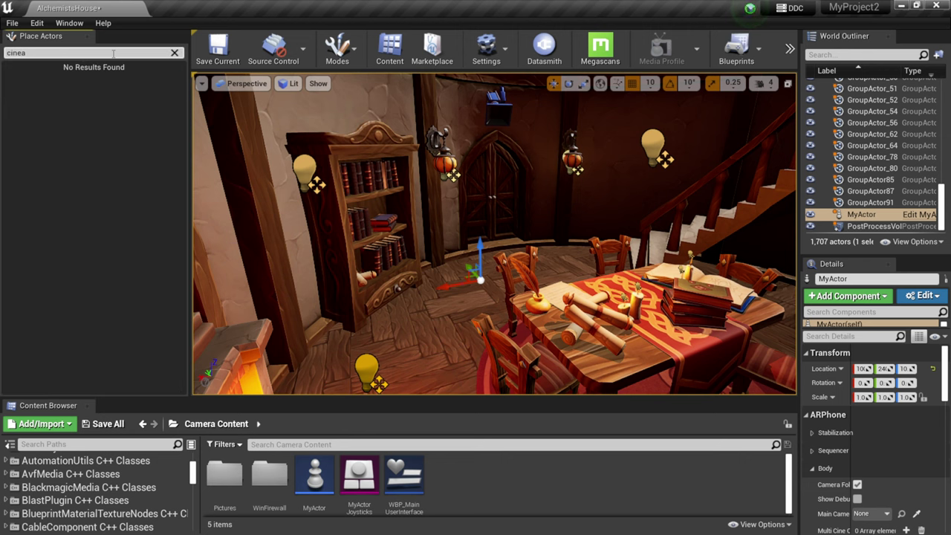
pyautogui.press('BackSpace')
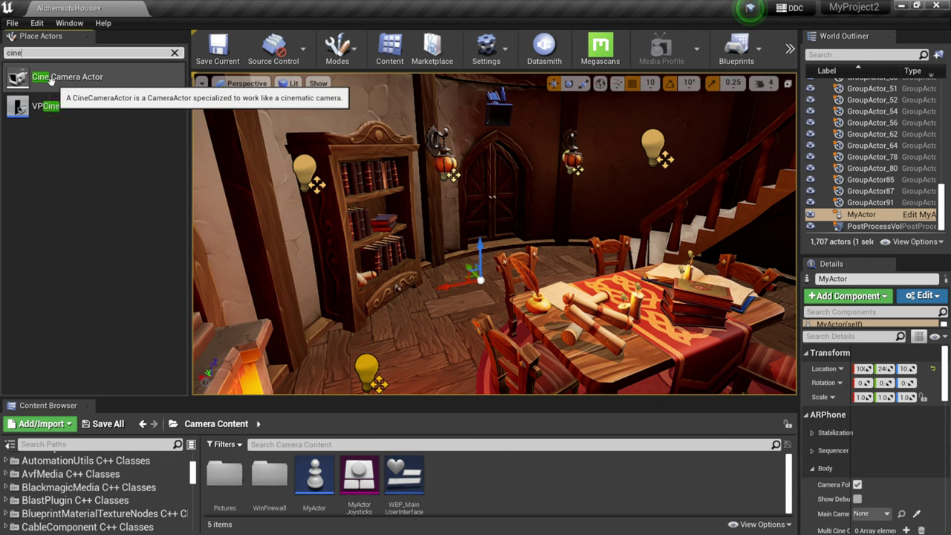
pyautogui.moveTo(64, 77); pyautogui.dragTo(511, 155)
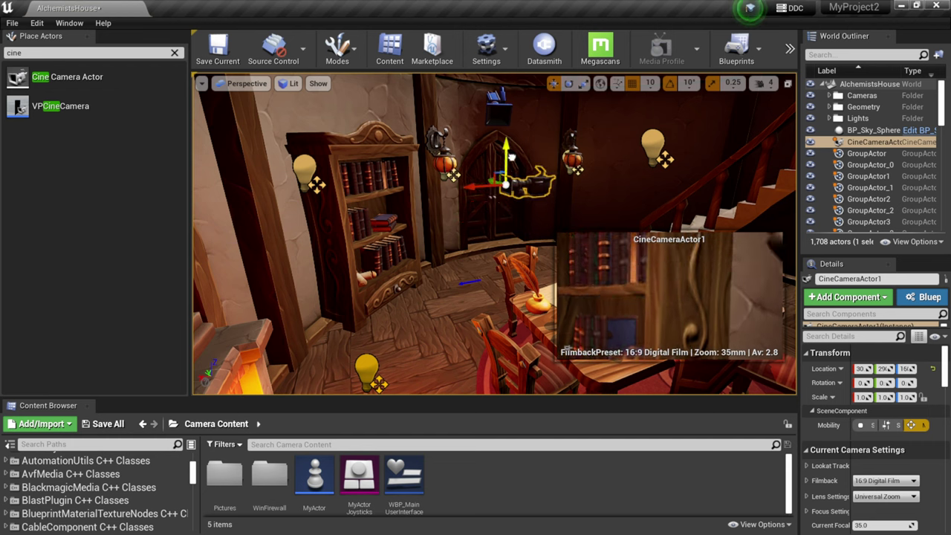
pyautogui.click(569, 84)
pyautogui.moveTo(465, 189); pyautogui.dragTo(409, 192)
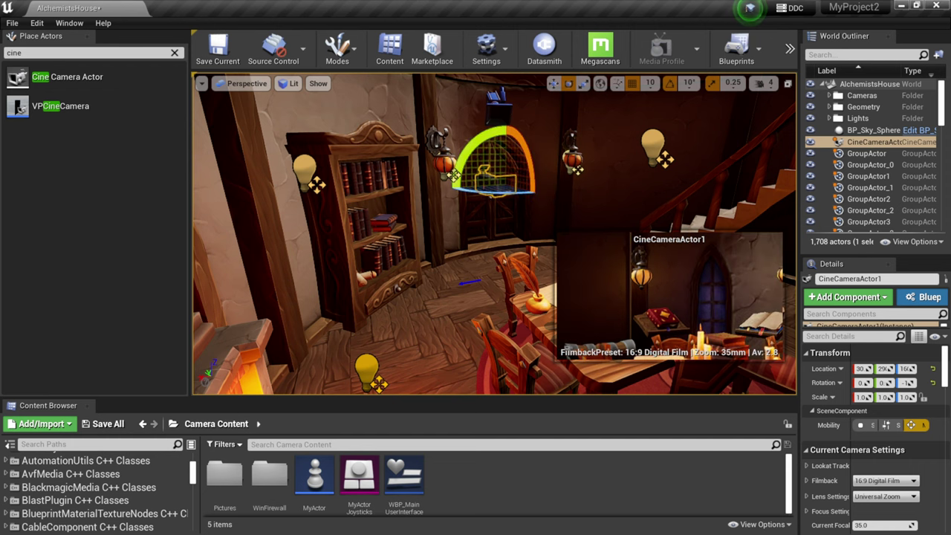
# Clear the cine search, widen the outliner and Details panels, and select MyActor.
pyautogui.moveTo(216, 406); pyautogui.dragTo(216, 356)
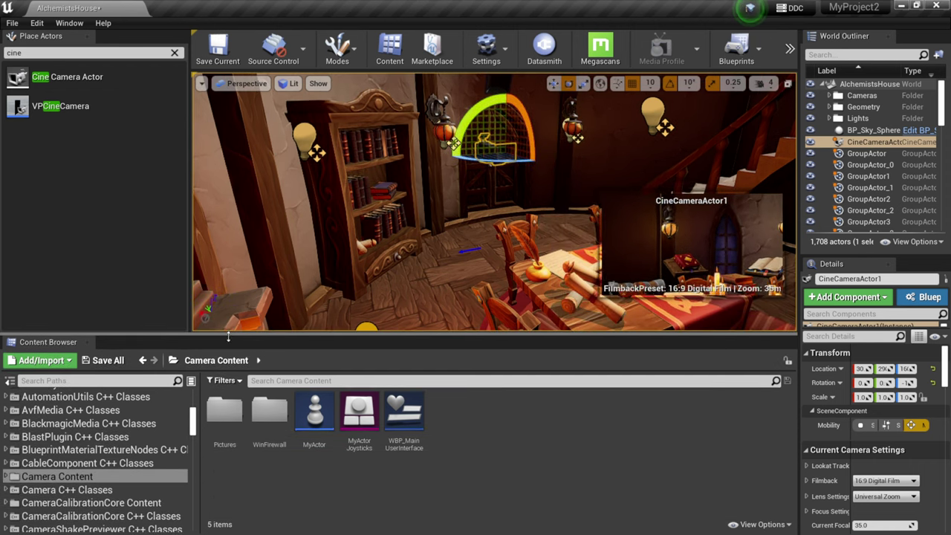
pyautogui.click(175, 52)
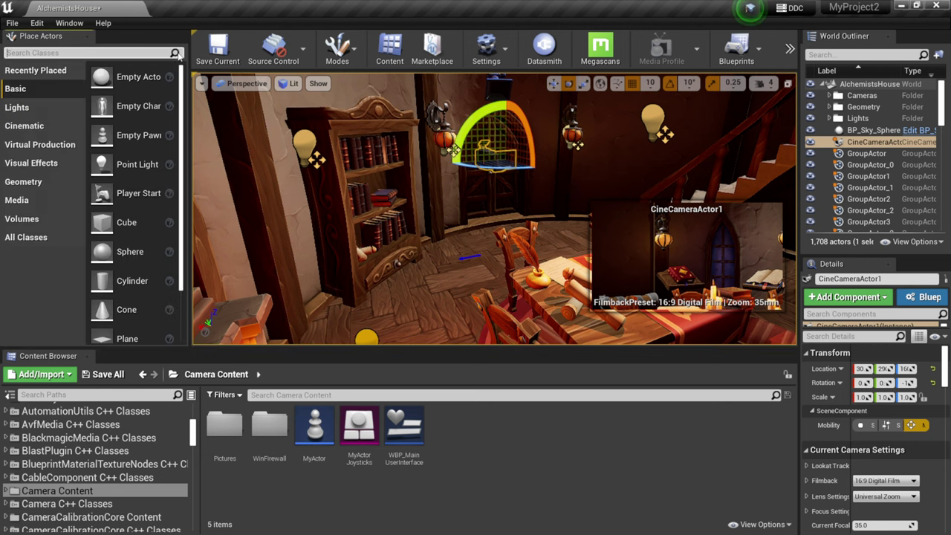
pyautogui.moveTo(190, 86); pyautogui.dragTo(244, 86)
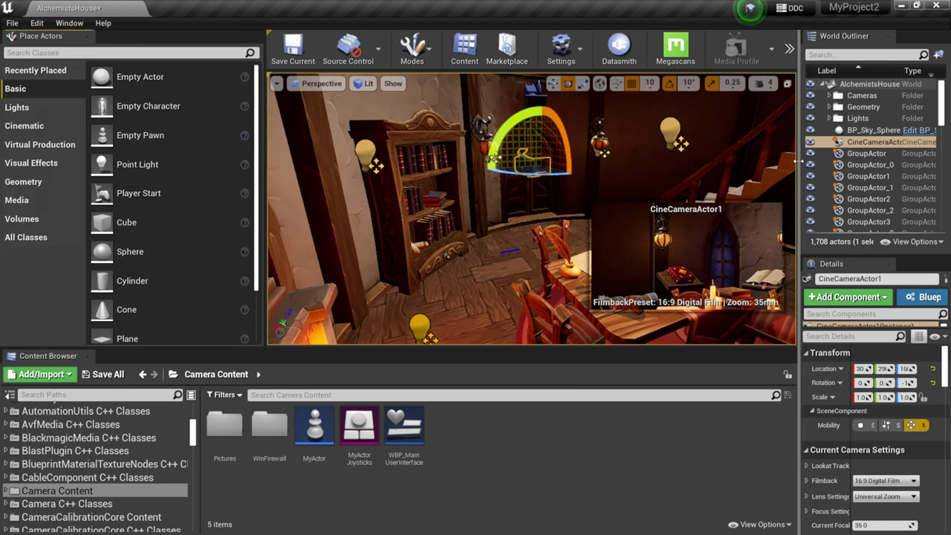
pyautogui.moveTo(797, 160); pyautogui.dragTo(721, 162)
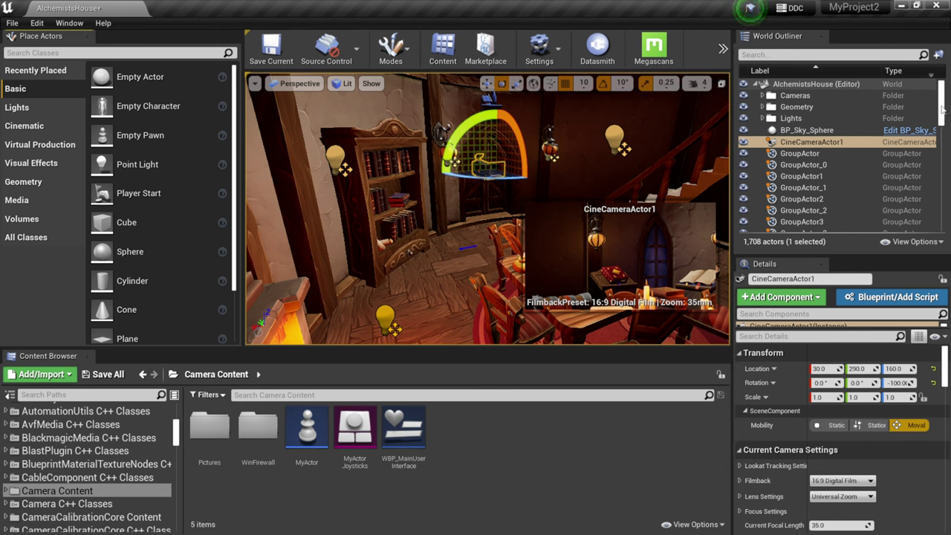
pyautogui.moveTo(944, 110); pyautogui.dragTo(944, 212)
pyautogui.click(789, 215)
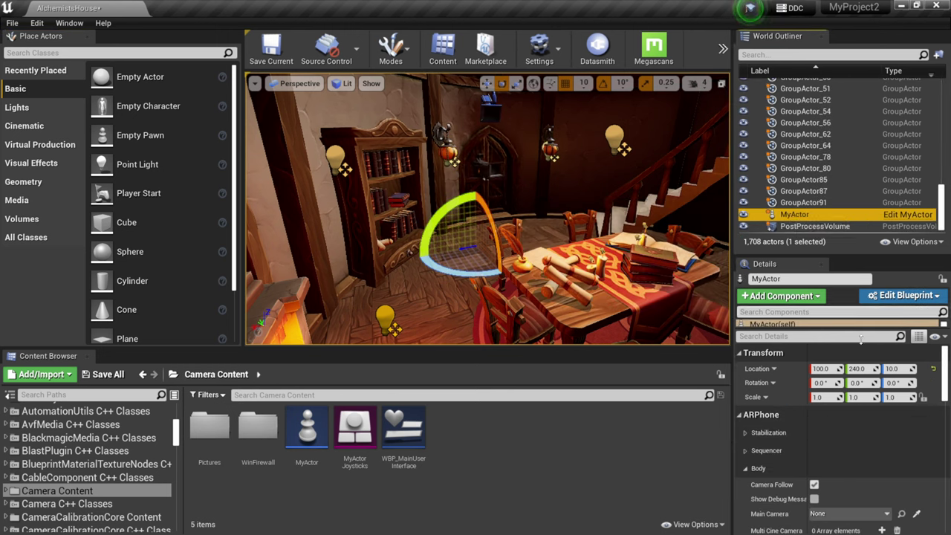
# Set MyActor's Main Camera to CineCameraActor1 from the camera picker.
pyautogui.scroll(-1, 792, 488)
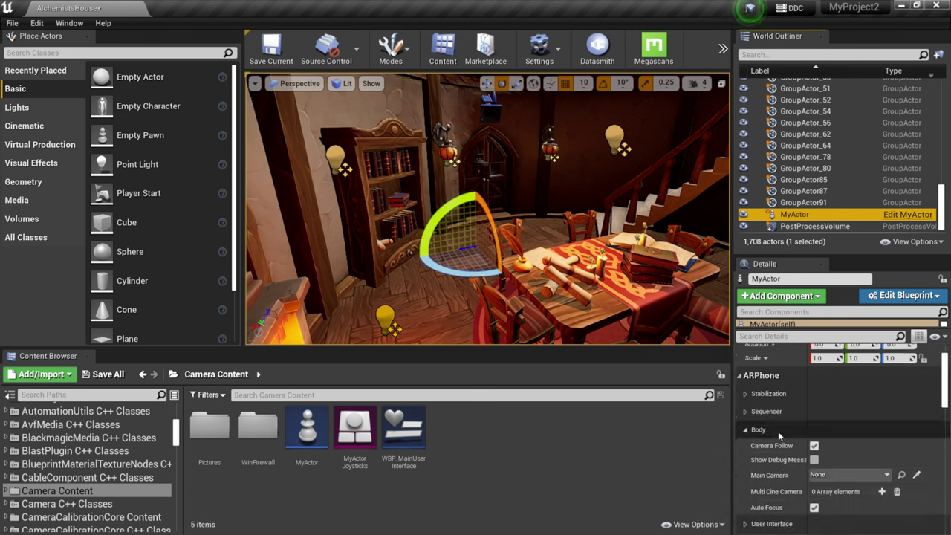
pyautogui.scroll(-1, 773, 483)
pyautogui.click(845, 456)
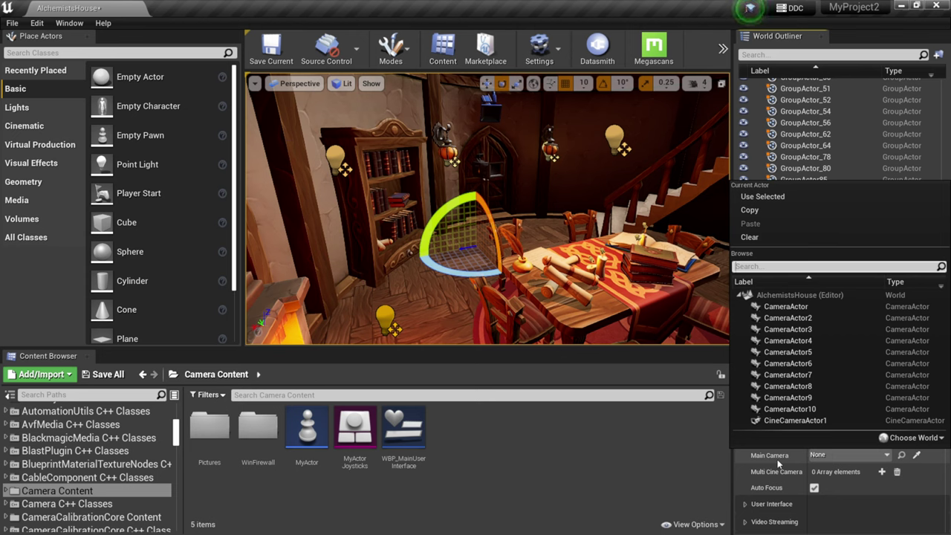
pyautogui.click(793, 421)
# Expand MyActor's Network category in the Details panel.
pyautogui.scroll(-4, 791, 428)
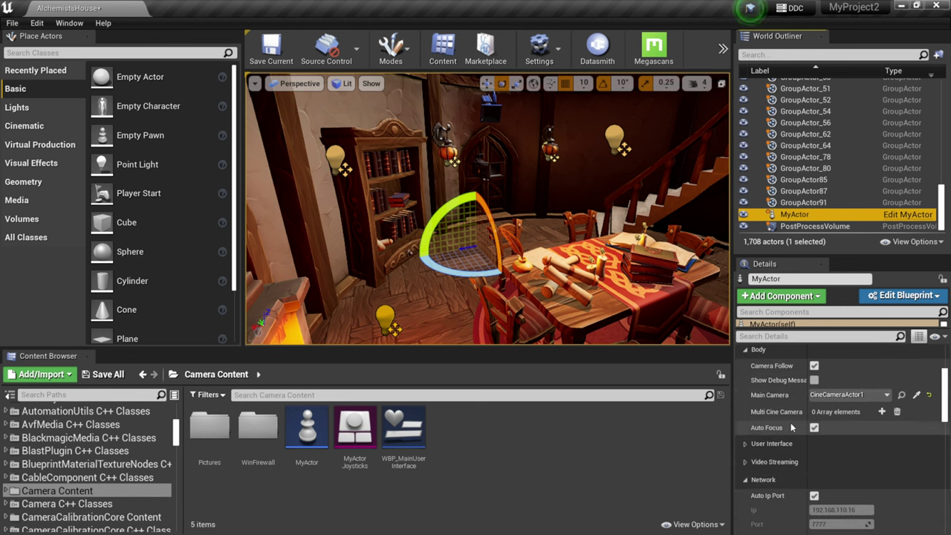
pyautogui.click(790, 422)
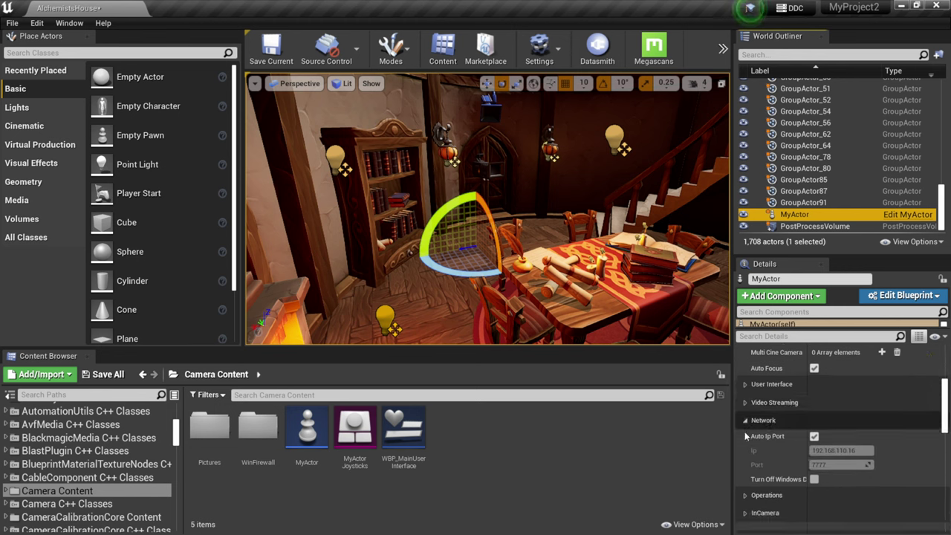
pyautogui.moveTo(769, 439)
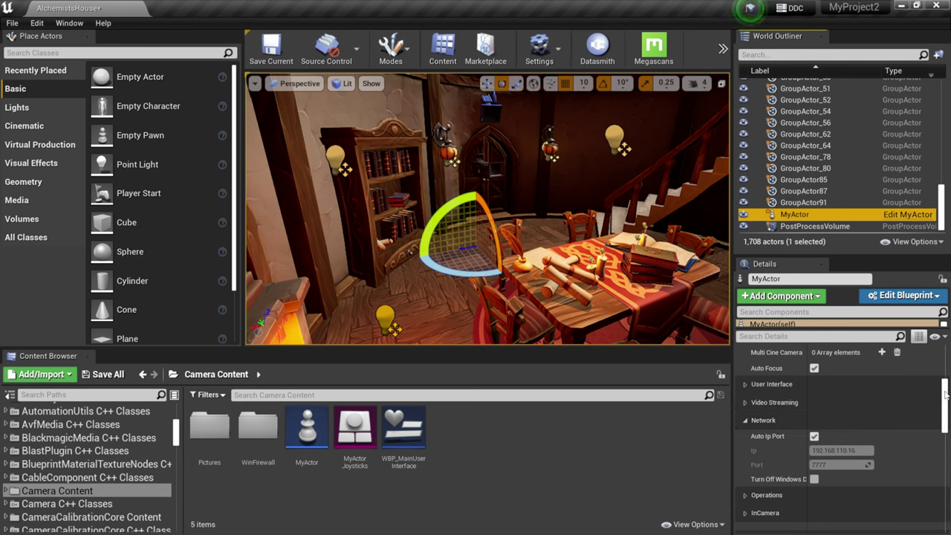
pyautogui.moveTo(946, 396); pyautogui.dragTo(948, 356)
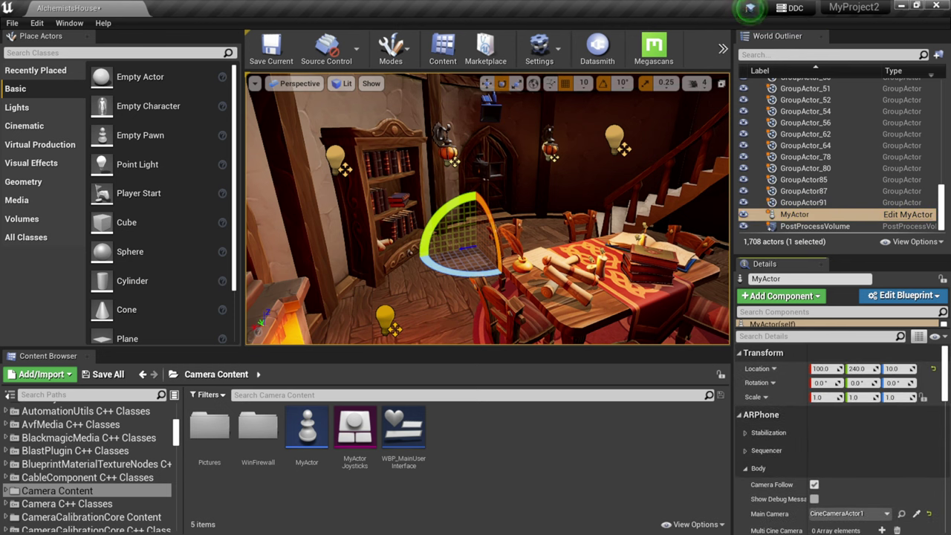
pyautogui.scroll(-2, 740, 379)
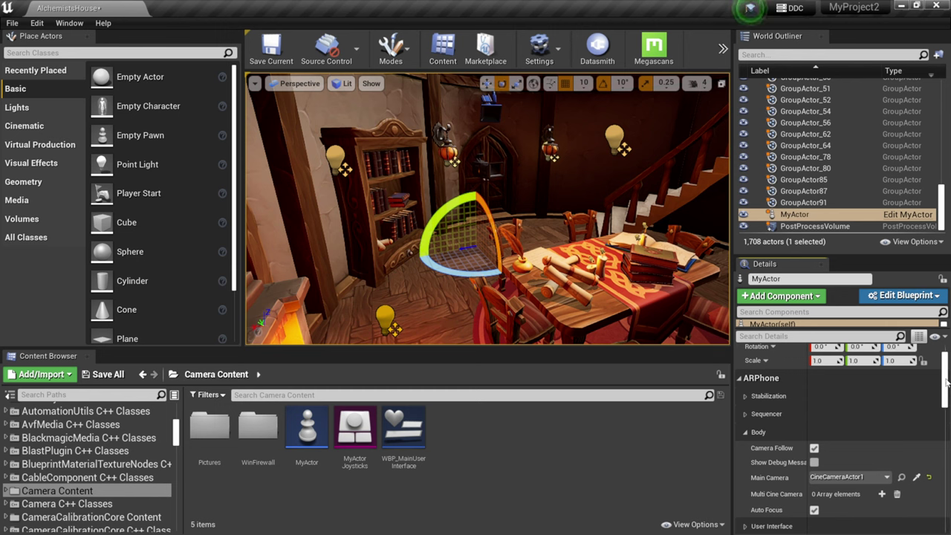
pyautogui.scroll(-6, 801, 483)
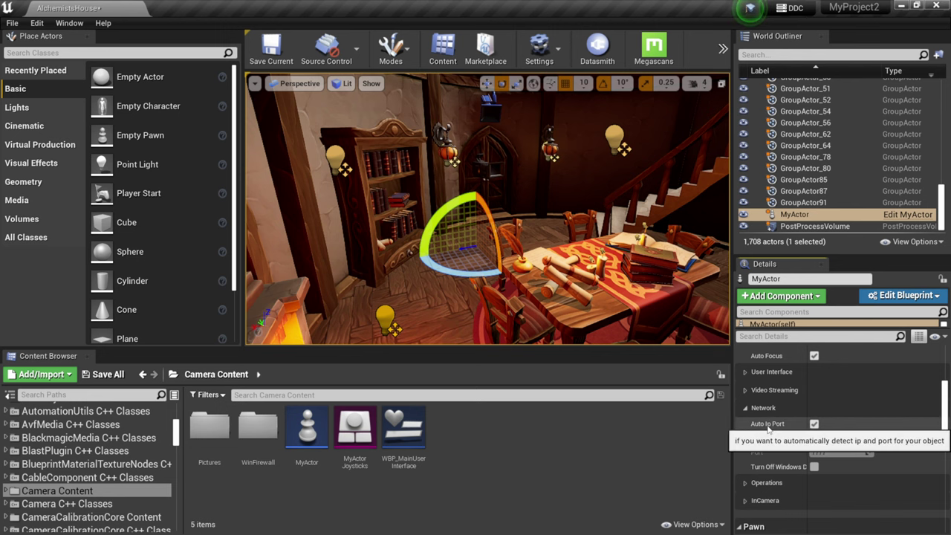
pyautogui.scroll(5, 817, 446)
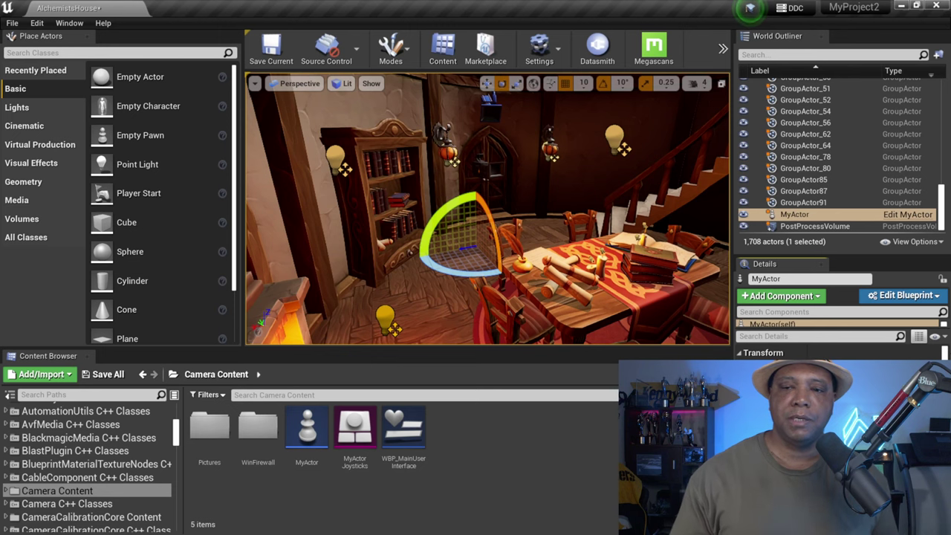
# Launch a Play game preview from the toolbar overflow and move the preview window aside.
pyautogui.click(724, 49)
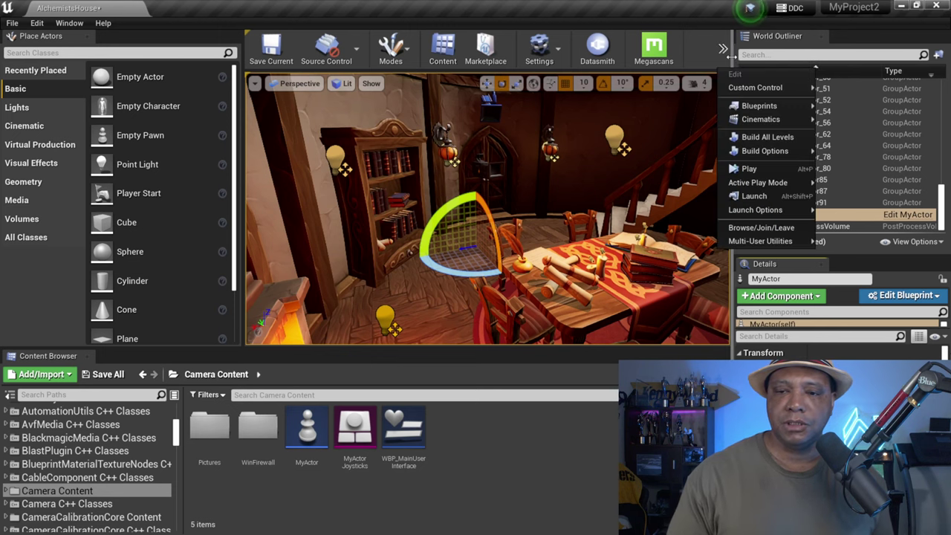
pyautogui.click(749, 169)
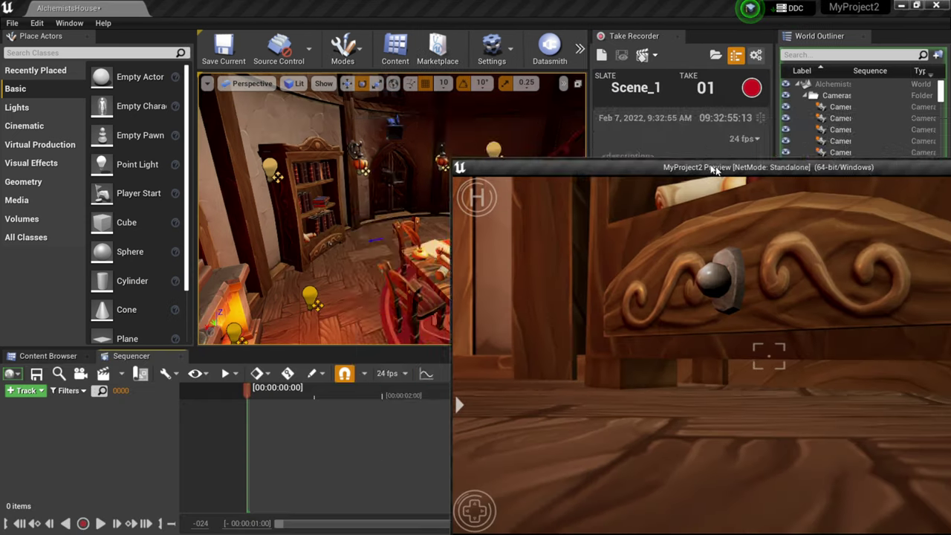
pyautogui.moveTo(718, 163); pyautogui.dragTo(382, 87)
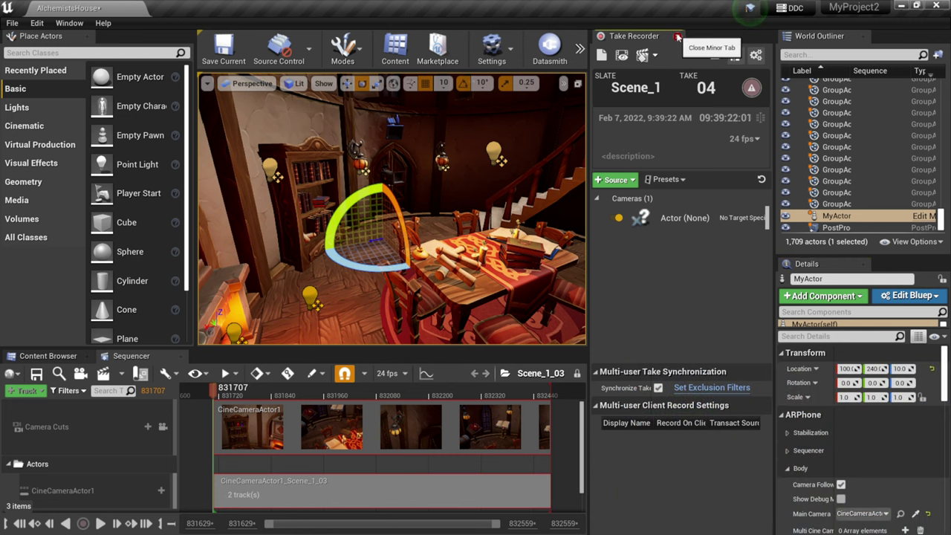
# Close Take Recorder and uncheck Show Engine Content in the Content Browser.
pyautogui.click(677, 37)
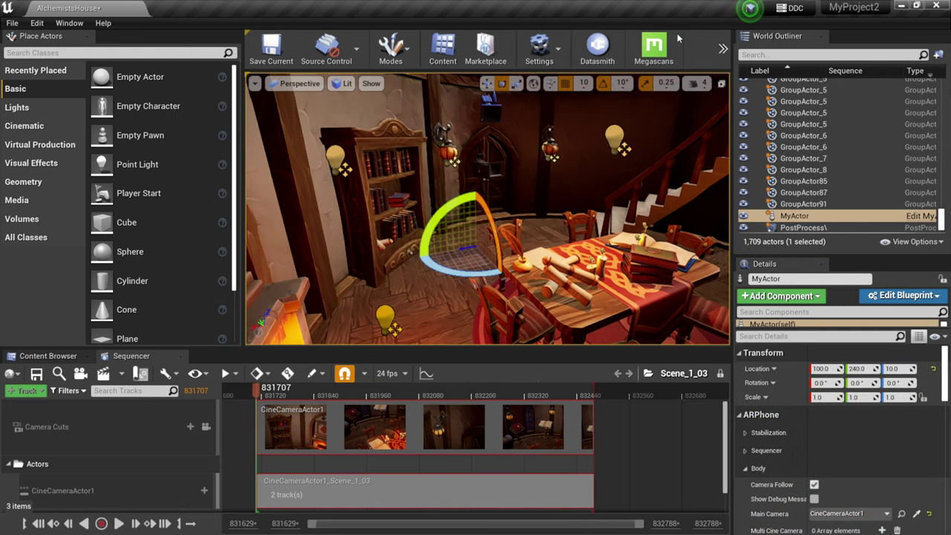
pyautogui.click(52, 358)
pyautogui.click(50, 411)
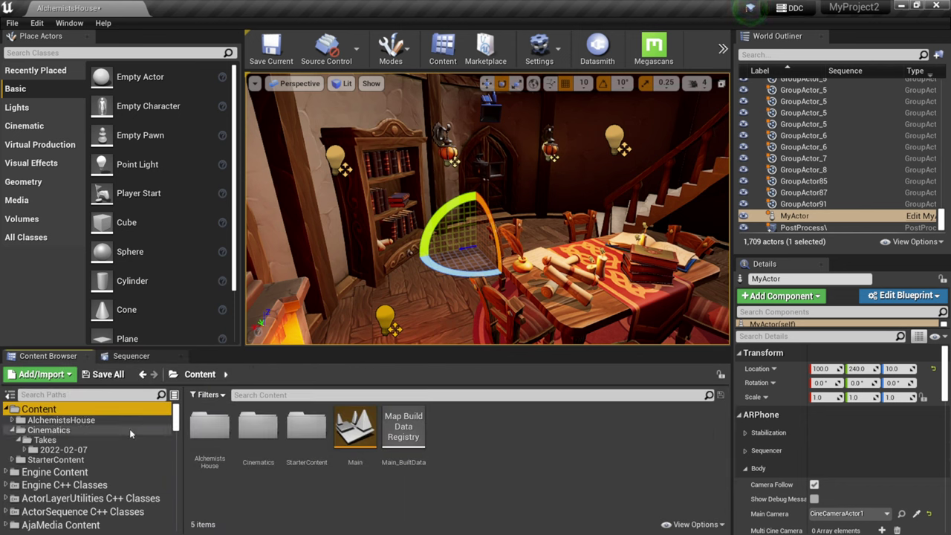
pyautogui.click(695, 524)
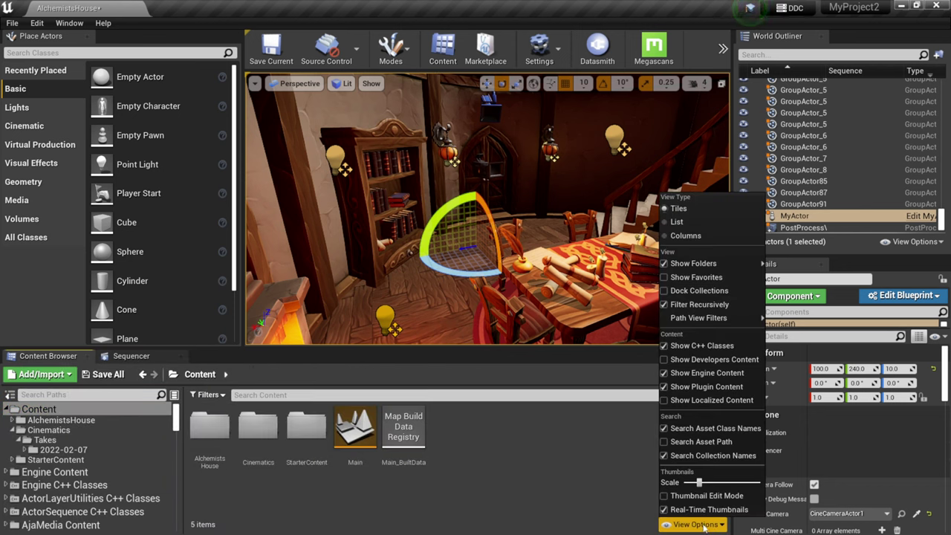
pyautogui.click(666, 372)
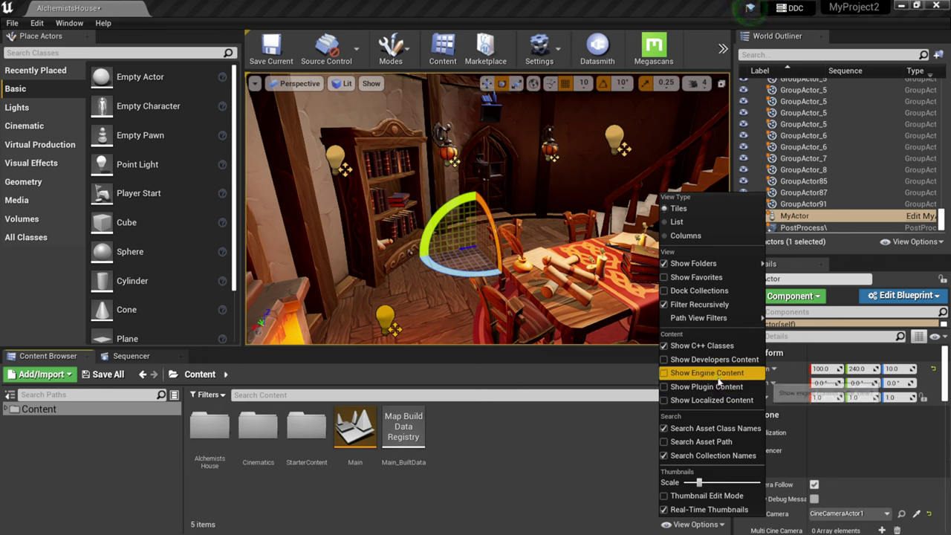
pyautogui.click(345, 451)
# Navigate to Content > Cinematics > Takes > 2022-02-07 and select Scene_1_03.
pyautogui.click(40, 409)
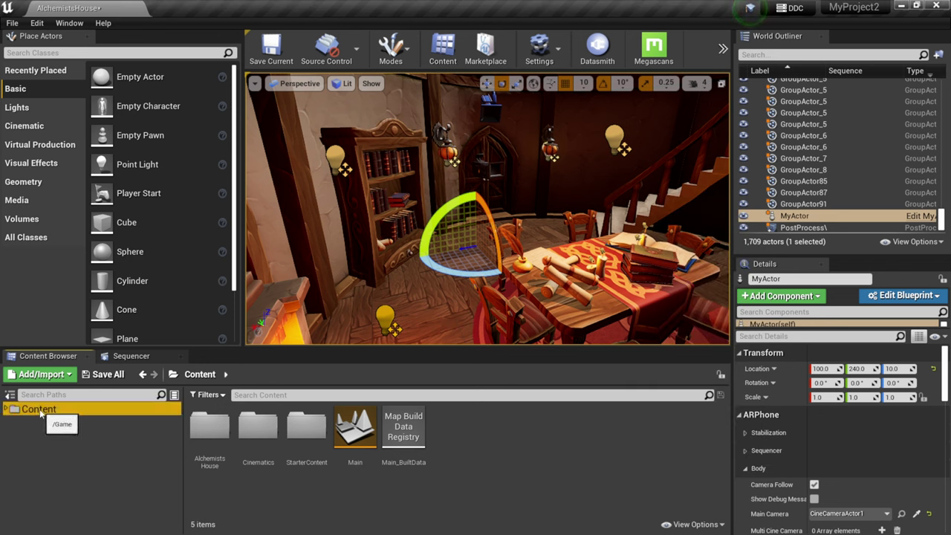
pyautogui.click(270, 434)
pyautogui.doubleClick(270, 435)
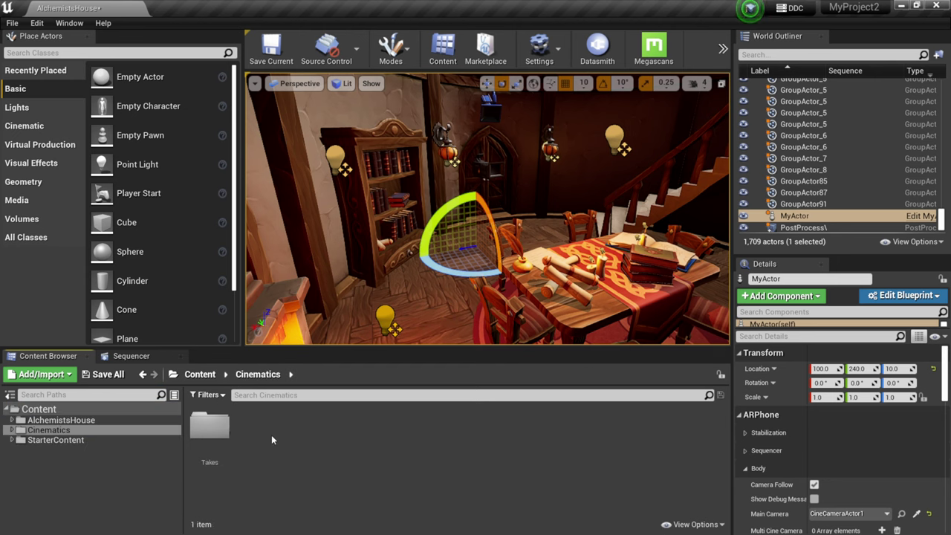
pyautogui.doubleClick(220, 432)
pyautogui.click(220, 432)
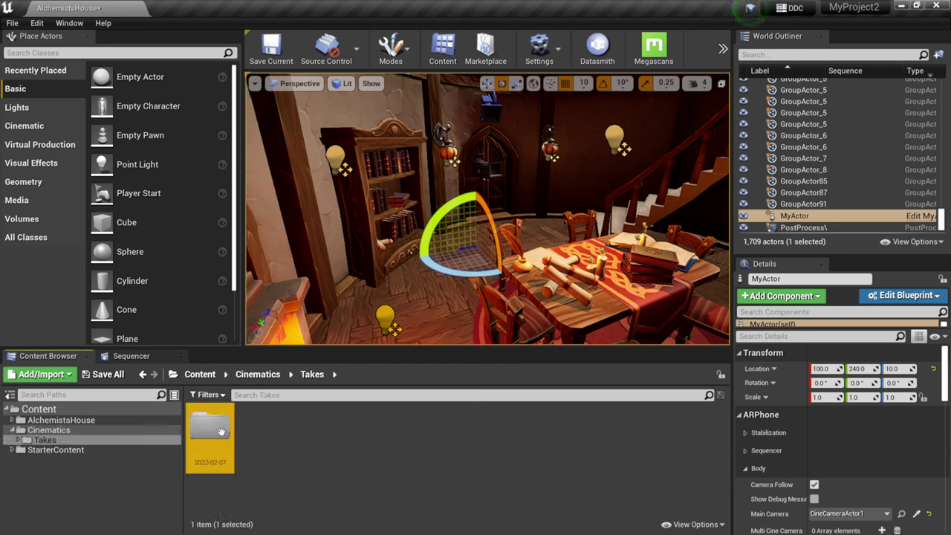
pyautogui.doubleClick(207, 430)
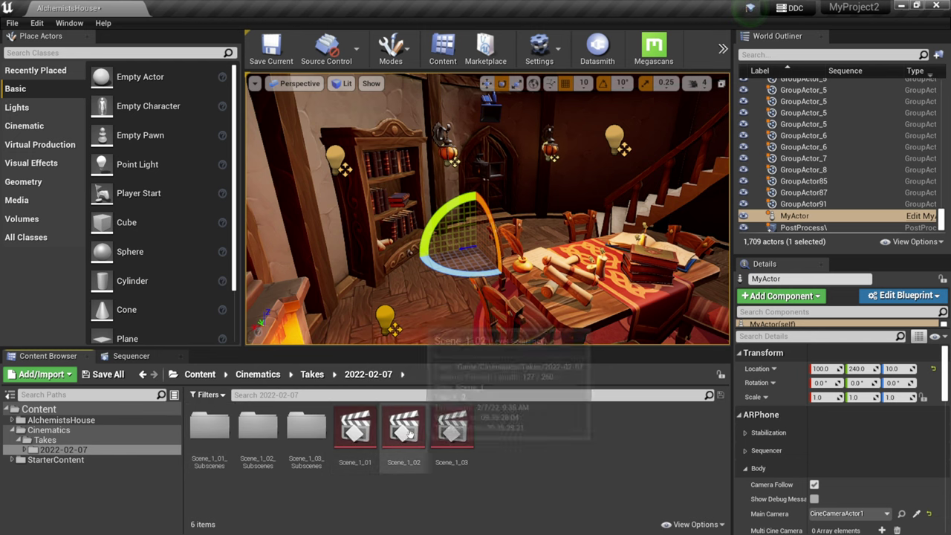
pyautogui.click(467, 431)
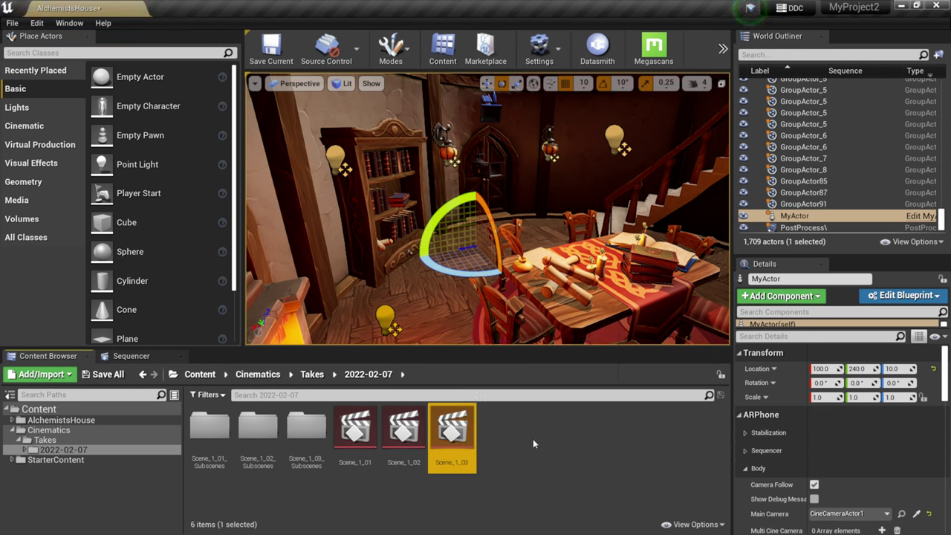
# Lock the viewport to Camera Cuts and play back the Scene_1_03 take in Sequencer.
pyautogui.click(131, 357)
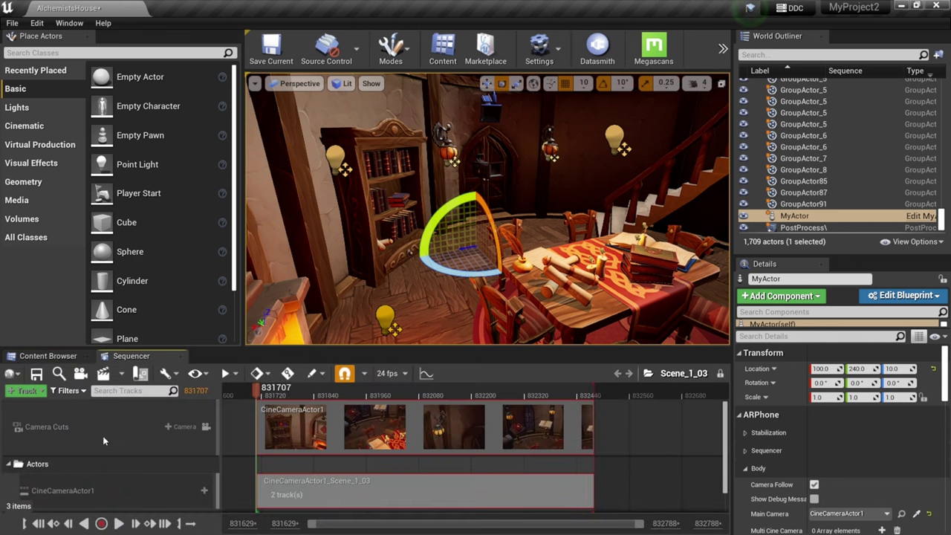
pyautogui.click(206, 428)
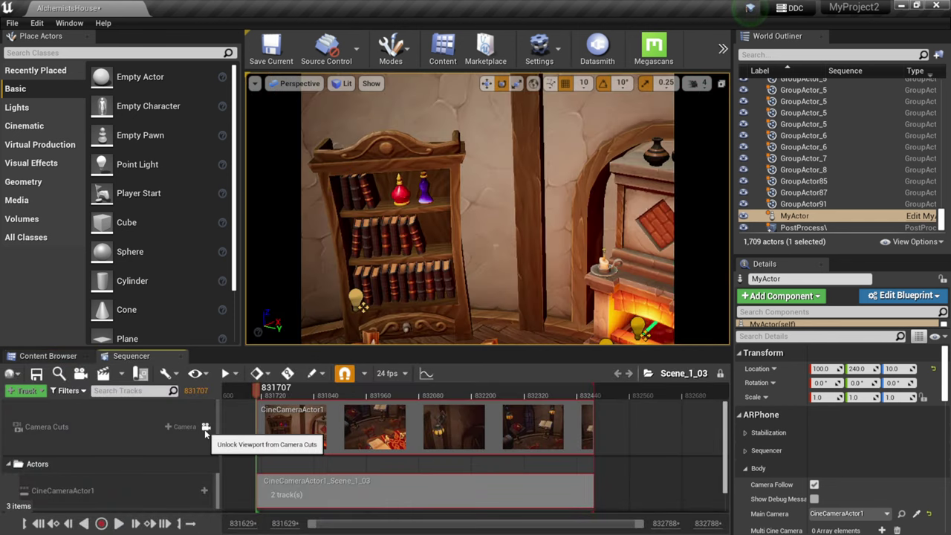
pyautogui.click(118, 523)
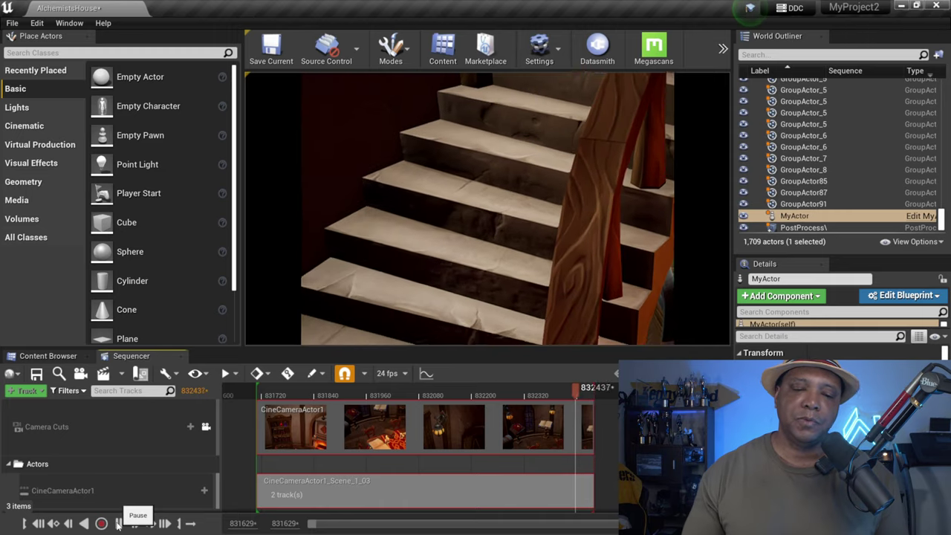
pyautogui.click(118, 524)
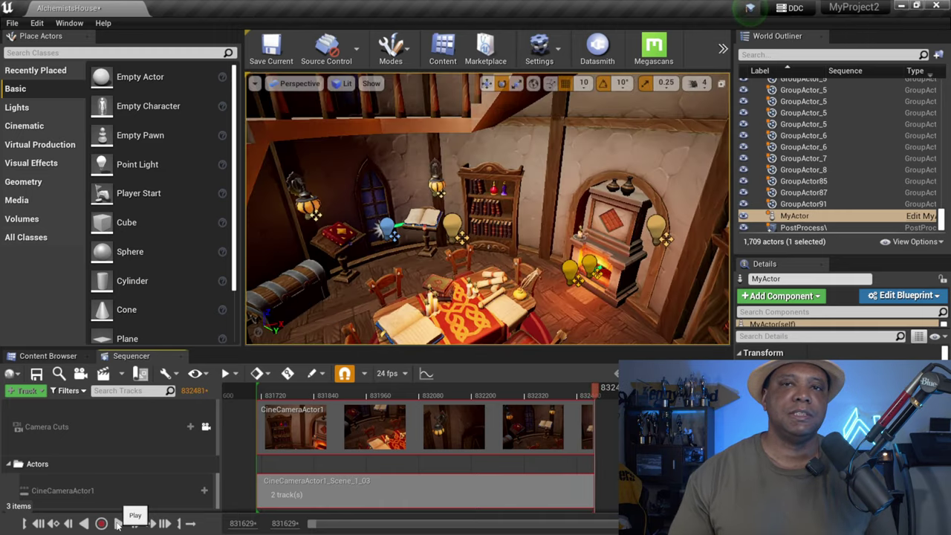